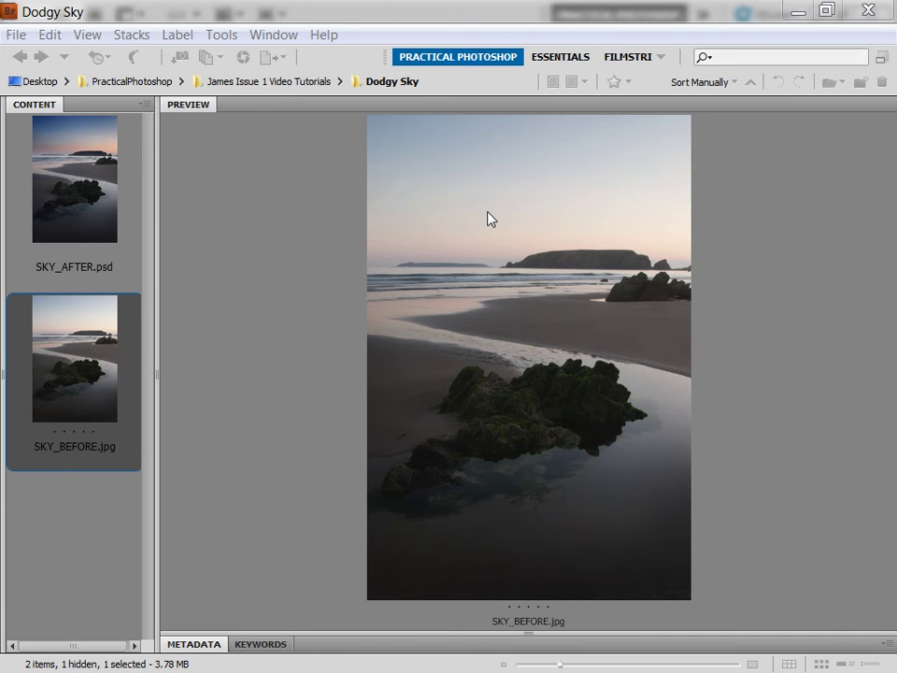
Compare SKY_AFTER.psd with SKY_BEFORE.jpg in Bridge, then open SKY_BEFORE.jpg in Photoshop.
{"action": "left_click", "coordinate": [75, 182]}
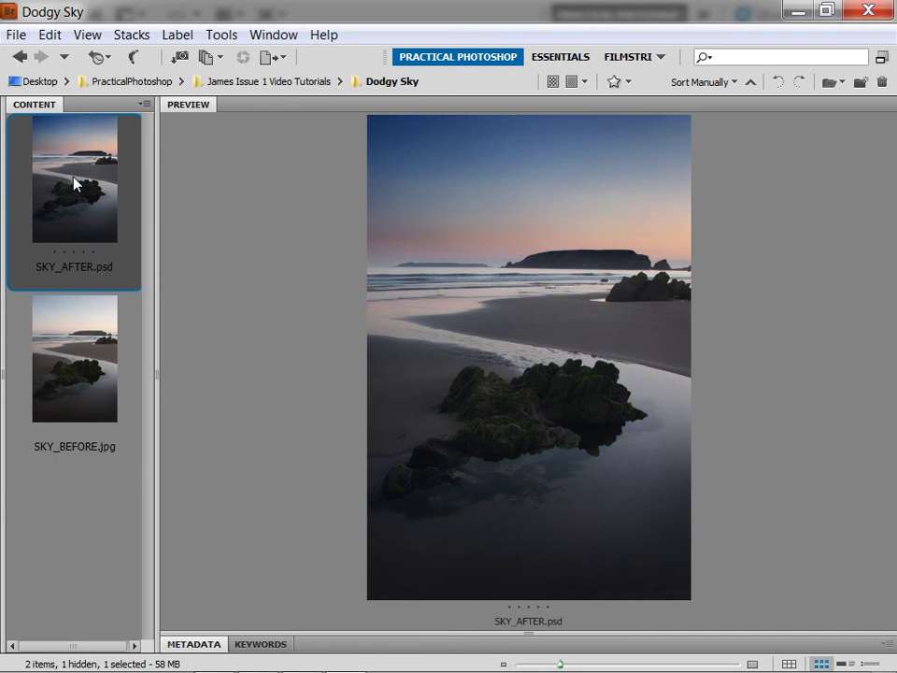
{"action": "left_click", "coordinate": [81, 364]}
{"action": "double_click", "coordinate": [63, 348]}
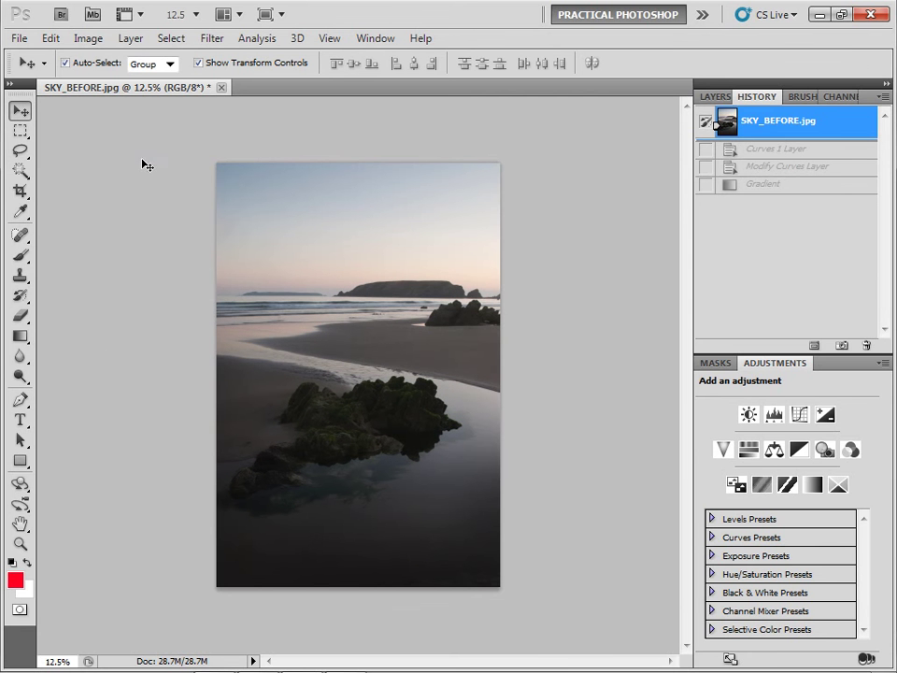
Add a Curves 1 adjustment layer with a curve point pulled down to input 168, output 84.
{"action": "left_click", "coordinate": [715, 97]}
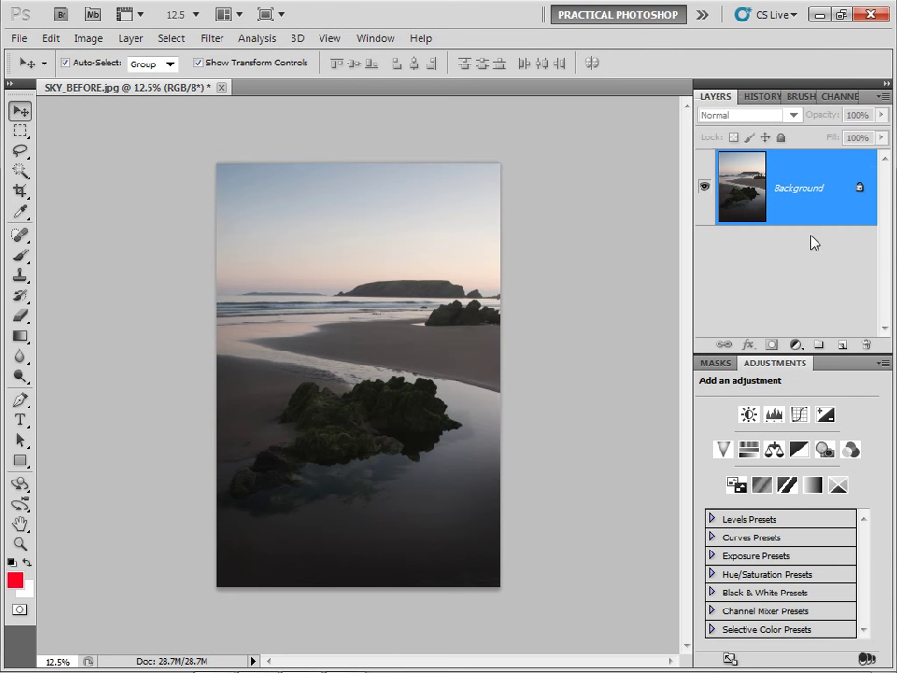
{"action": "left_click", "coordinate": [796, 346]}
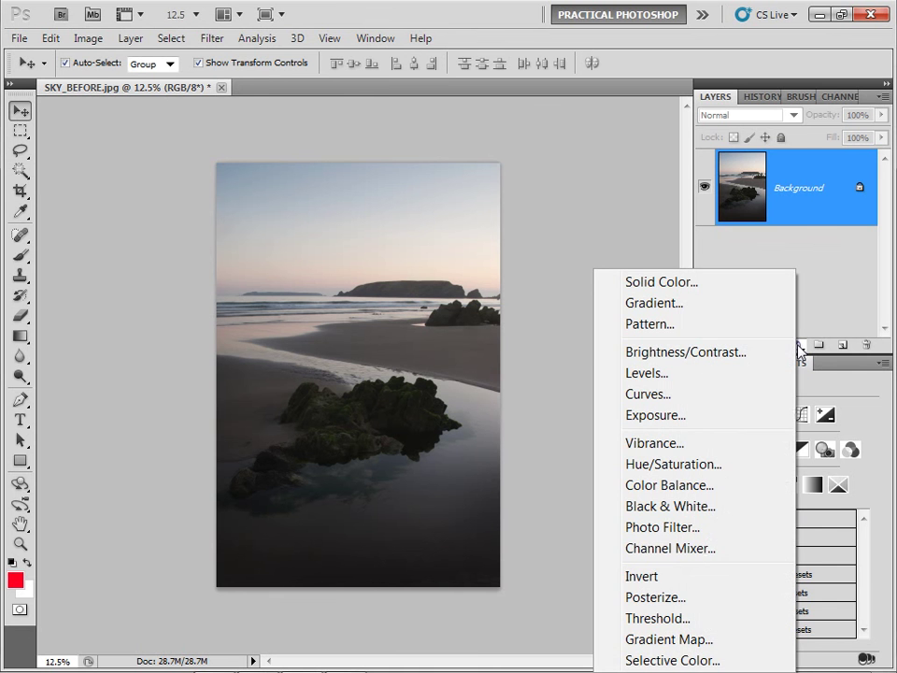
{"action": "left_click", "coordinate": [649, 397]}
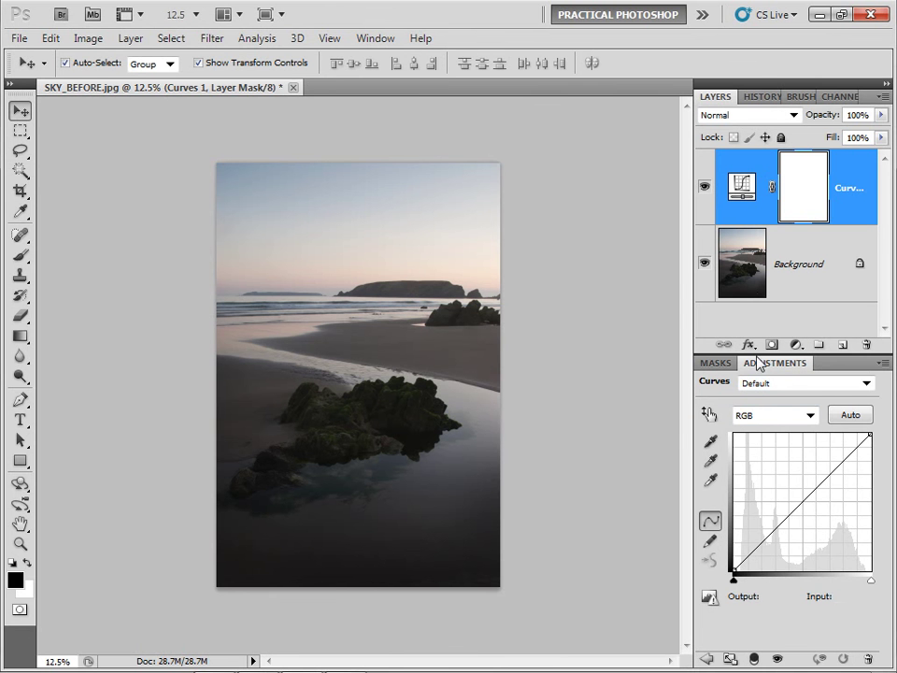
{"action": "left_click_drag", "start_coordinate": [810, 502], "coordinate": [825, 525]}
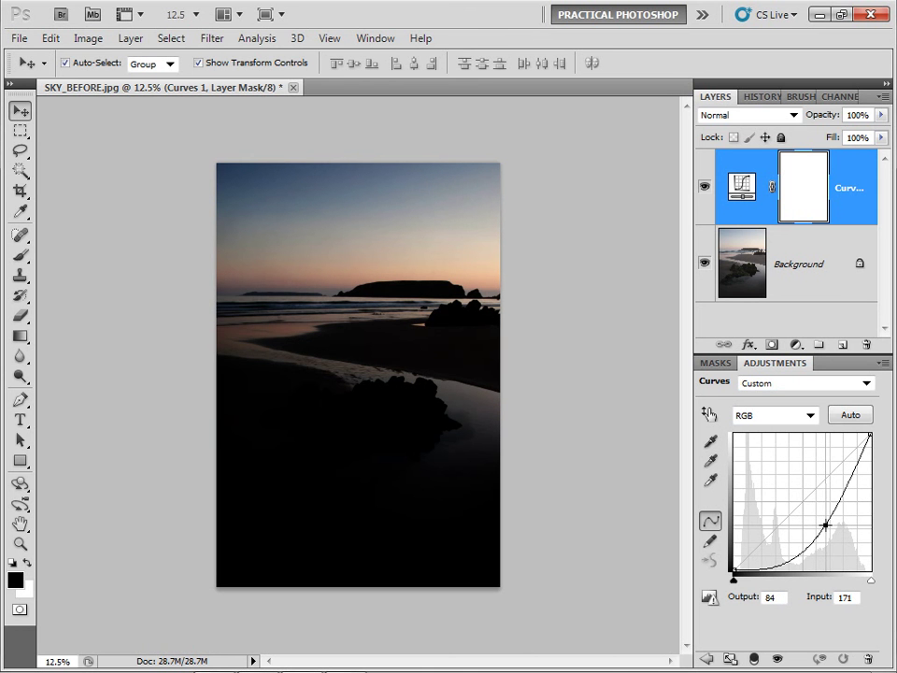
{"action": "left_click_drag", "start_coordinate": [825, 525], "coordinate": [826, 526]}
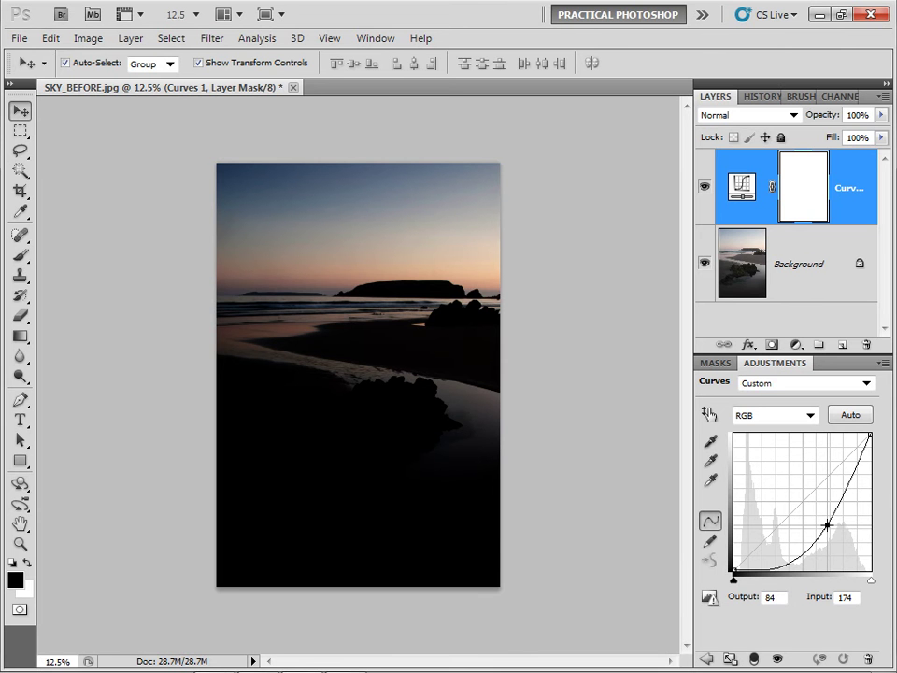
{"action": "left_click_drag", "start_coordinate": [827, 525], "coordinate": [823, 525]}
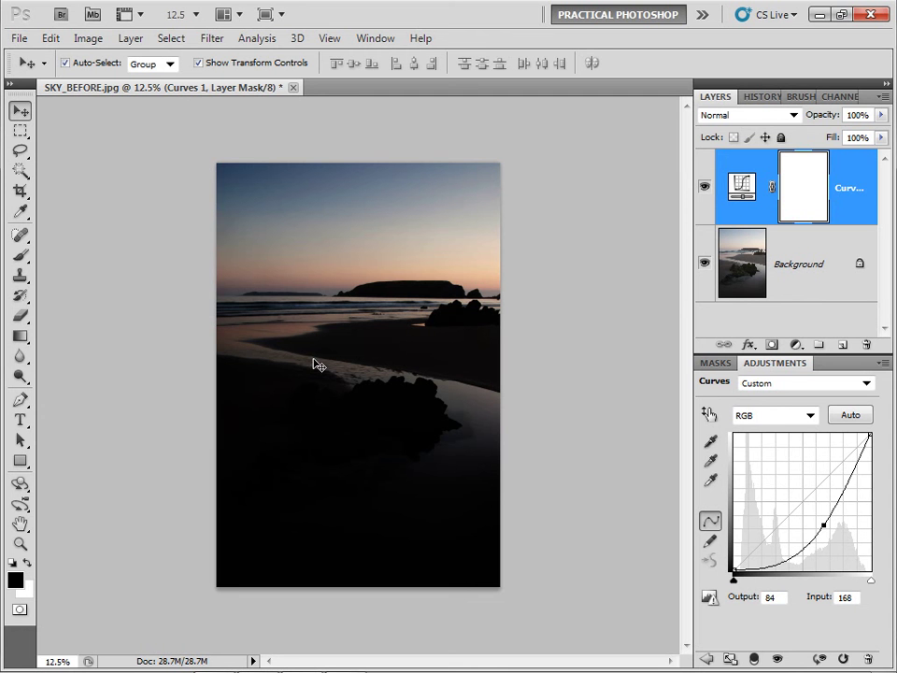
Draw a short black-to-white gradient across the horizon on the Curves 1 mask.
{"action": "left_click", "coordinate": [21, 337]}
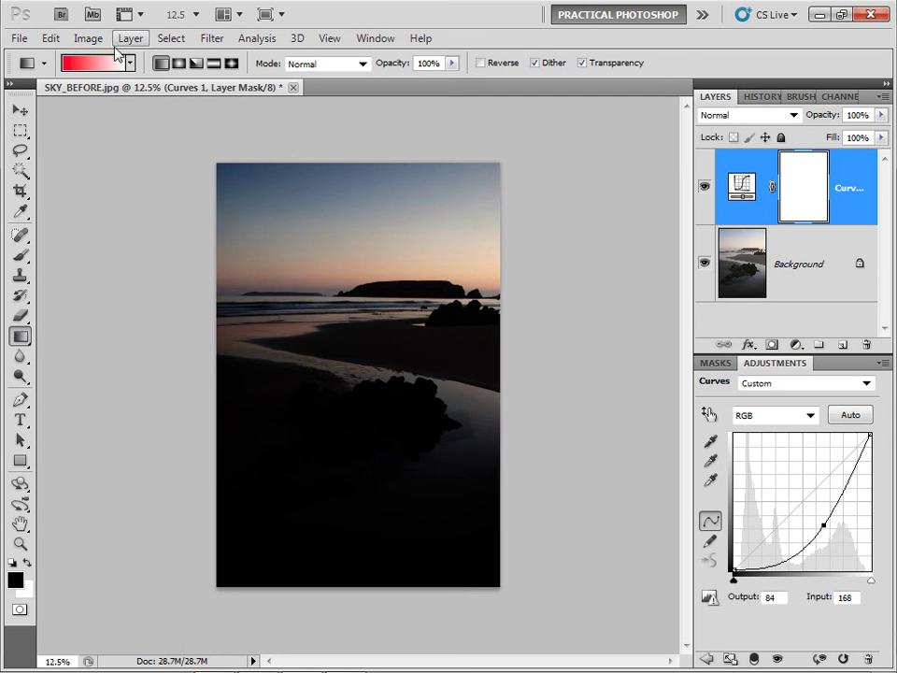
{"action": "left_click", "coordinate": [129, 63]}
{"action": "left_click", "coordinate": [30, 94]}
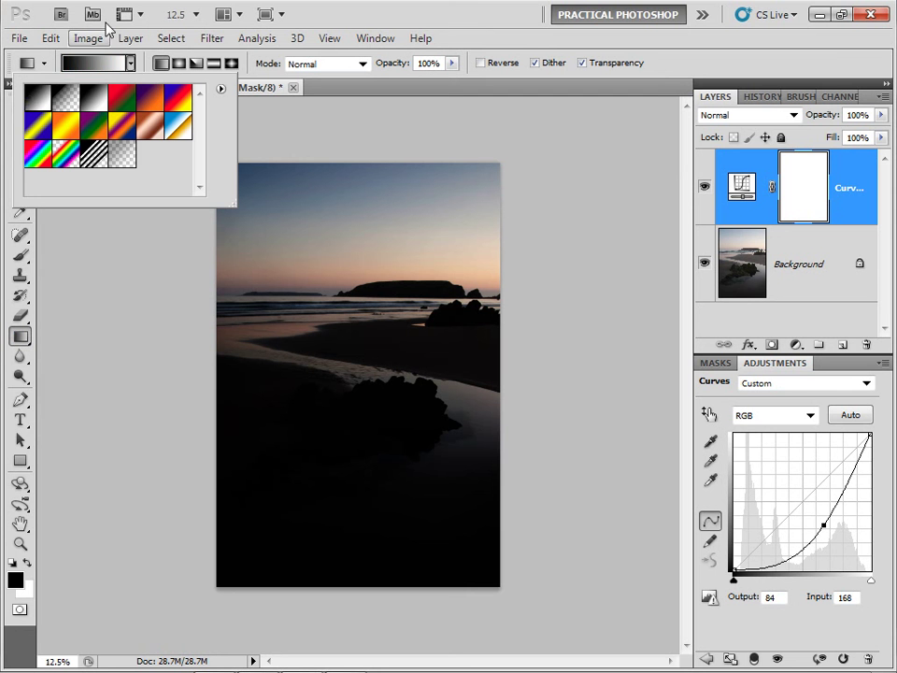
{"action": "left_click", "coordinate": [264, 12]}
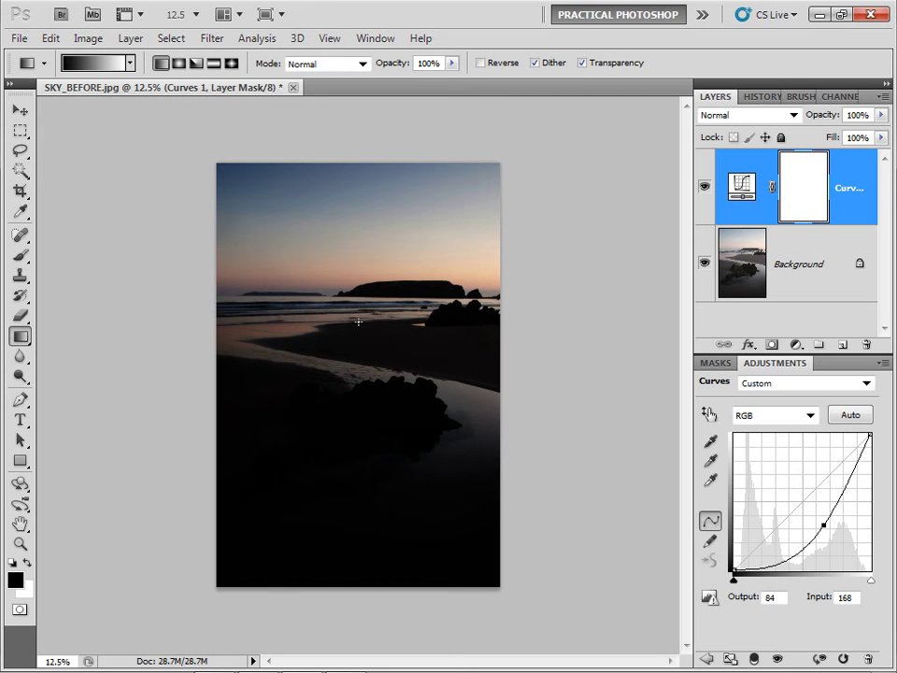
{"action": "left_click_drag", "start_coordinate": [357, 305], "coordinate": [355, 261]}
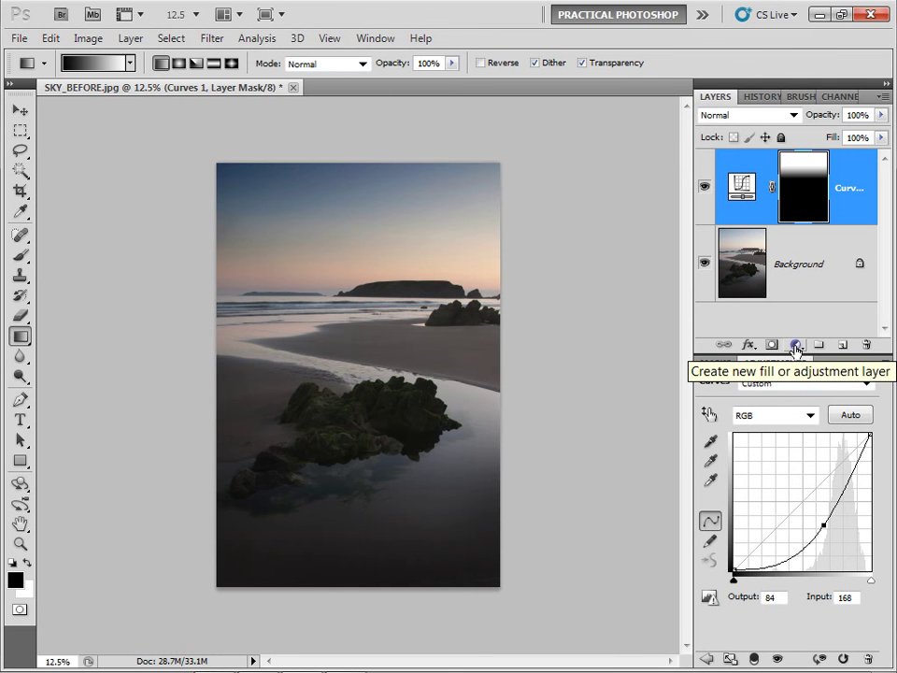
Add a Color Balance 1 layer with midtones Cyan/Red -15 and Yellow/Blue +30.
{"action": "left_click", "coordinate": [795, 346]}
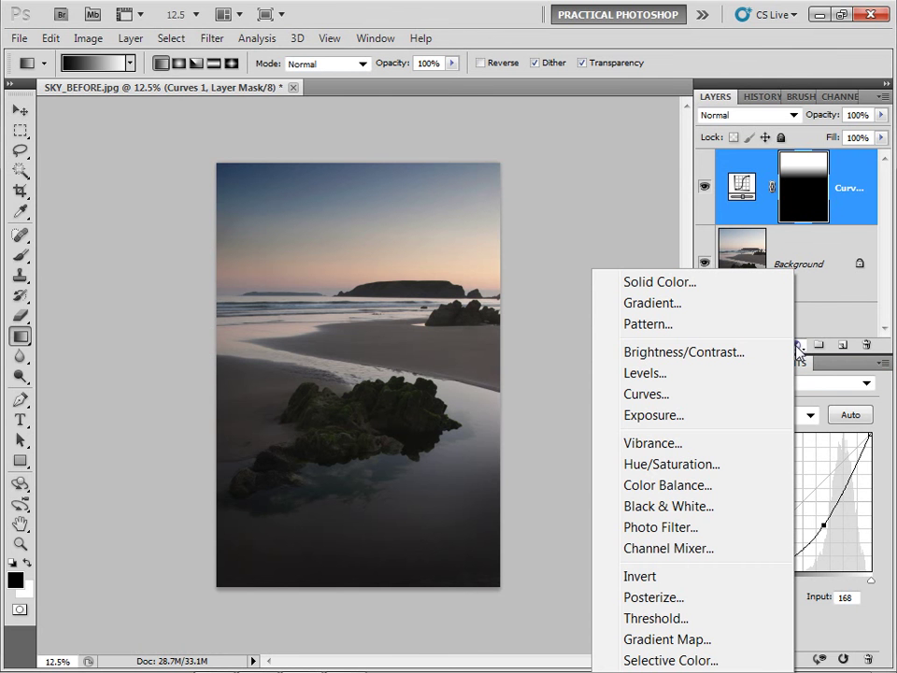
{"action": "left_click", "coordinate": [672, 486]}
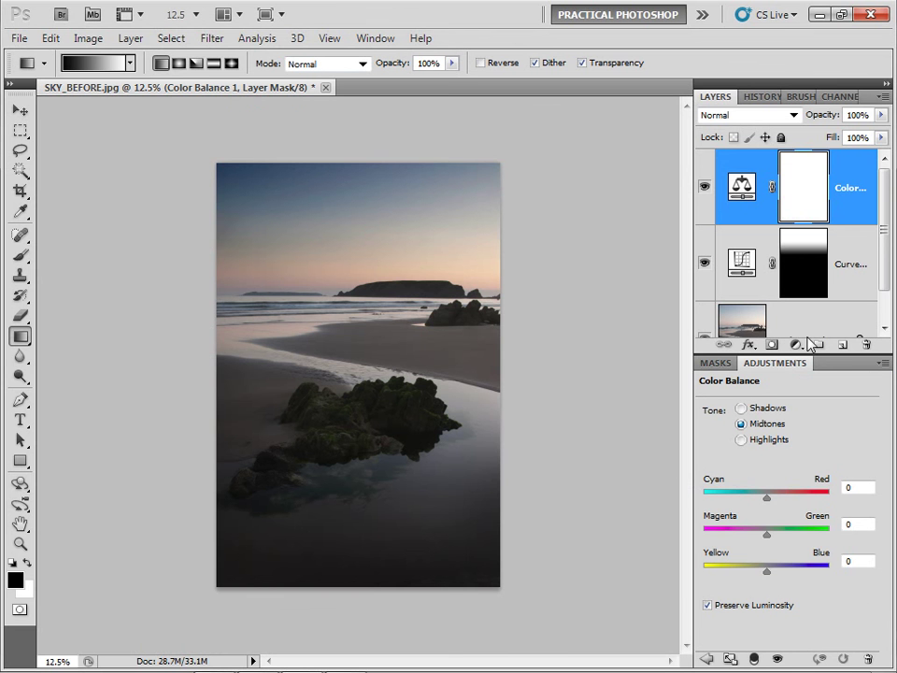
{"action": "left_click_drag", "start_coordinate": [766, 497], "coordinate": [758, 503]}
{"action": "left_click_drag", "start_coordinate": [765, 576], "coordinate": [787, 577]}
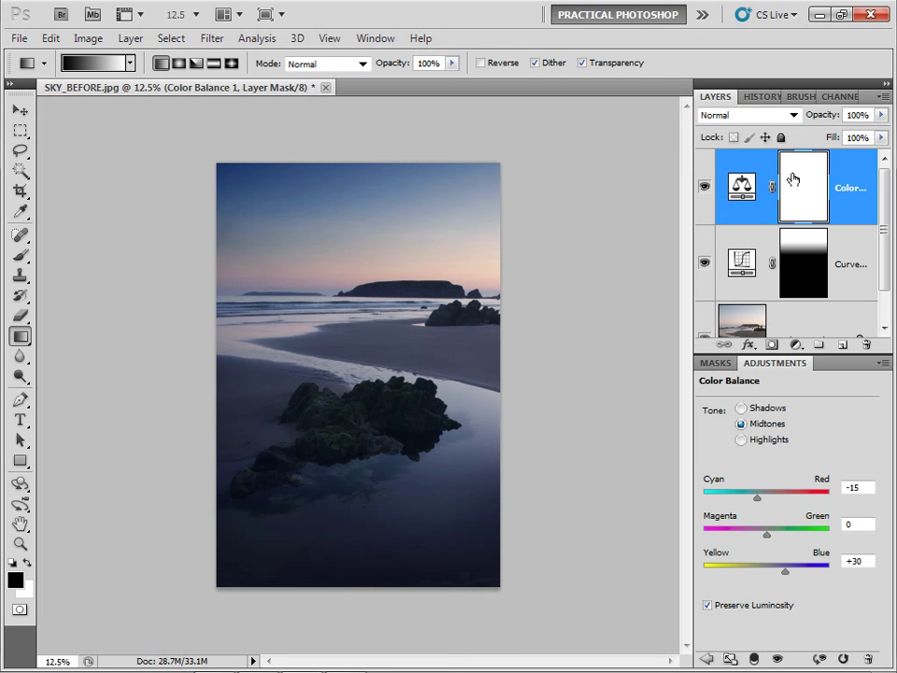
{"action": "mouse_move", "coordinate": [352, 236]}
{"action": "left_mouse_down"}
{"action": "mouse_move", "coordinate": [352, 334]}
{"action": "mouse_move", "coordinate": [353, 243]}
{"action": "left_mouse_up"}
{"action": "key", "text": "ctrl+z"}
{"action": "key", "text": "ctrl+z"}
Copy the Curves 1 sky gradient mask onto Color Balance 1, replacing its existing mask.
{"action": "left_click_drag", "start_coordinate": [804, 271], "coordinate": [802, 187]}
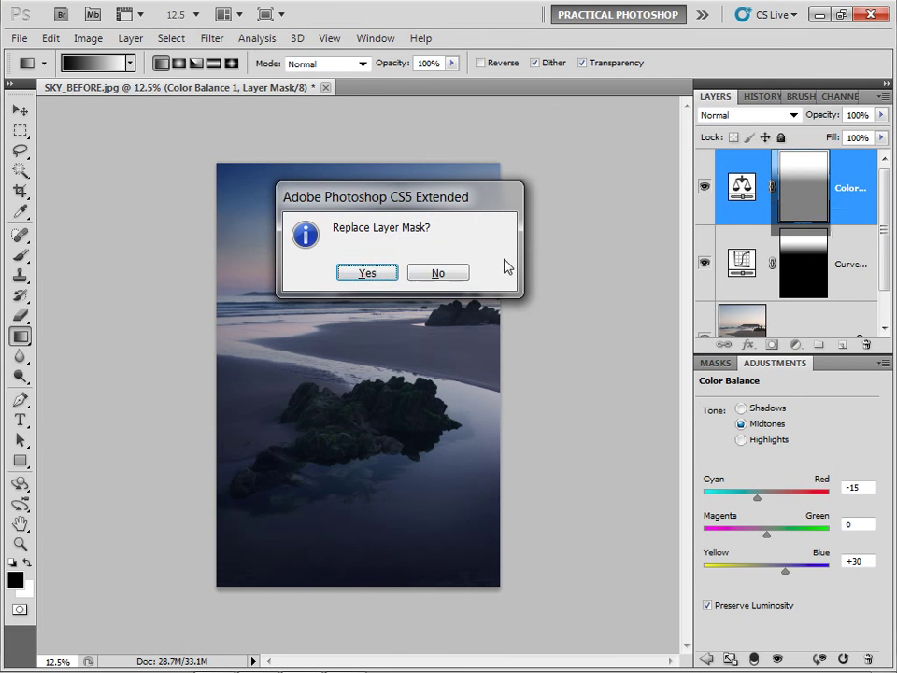
{"action": "left_click", "coordinate": [373, 276]}
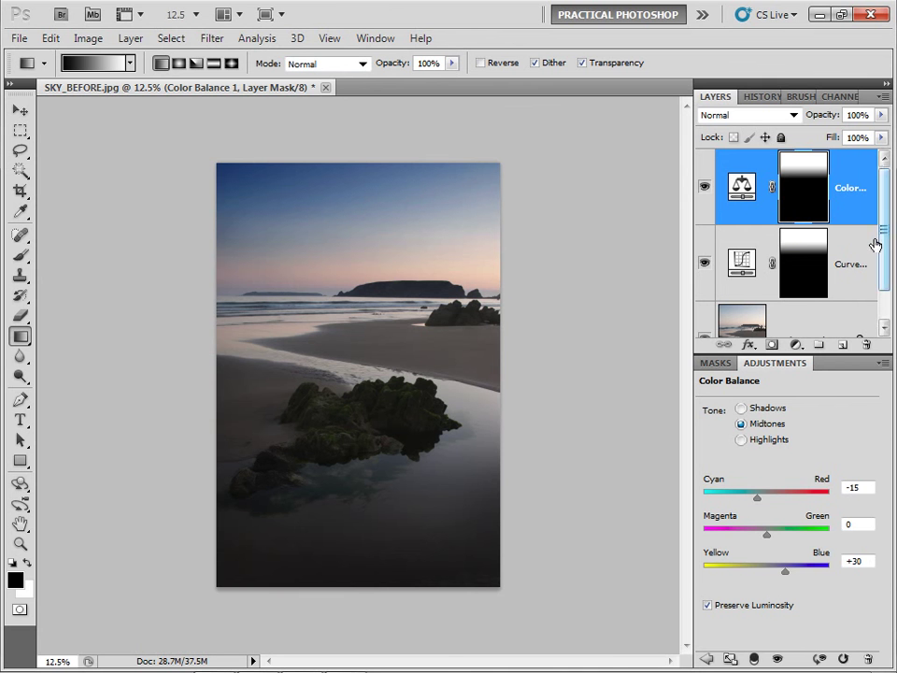
Lower the Color Balance 1 mask density to 70% in the Masks panel.
{"action": "left_click", "coordinate": [714, 365]}
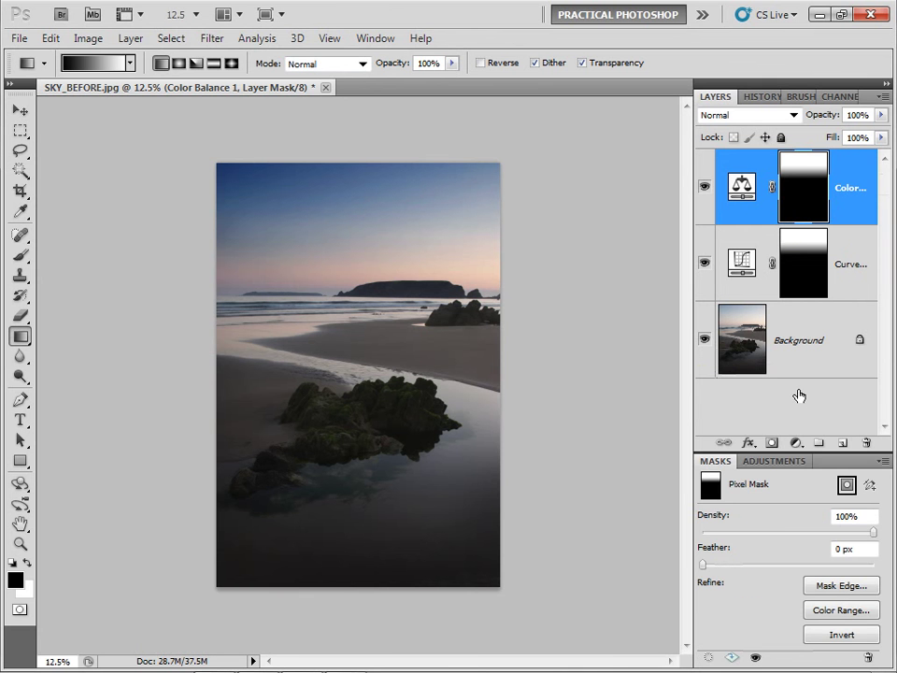
{"action": "left_click", "coordinate": [801, 156]}
{"action": "left_click_drag", "start_coordinate": [873, 537], "coordinate": [821, 539]}
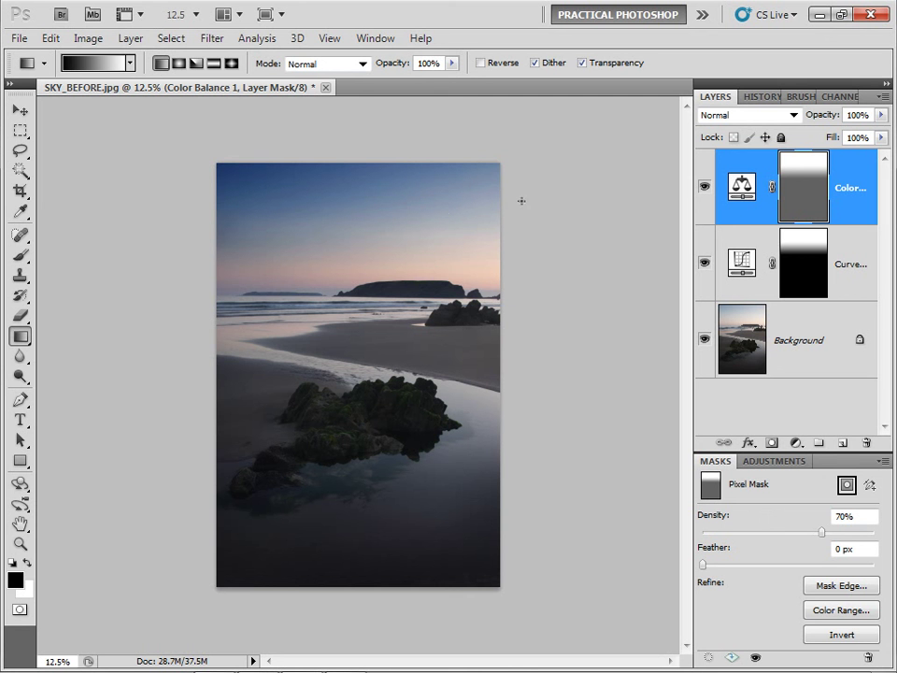
Add a Curves 2 adjustment layer with a curve point at input 148, output 93.
{"action": "left_click", "coordinate": [795, 442]}
{"action": "left_click", "coordinate": [750, 174]}
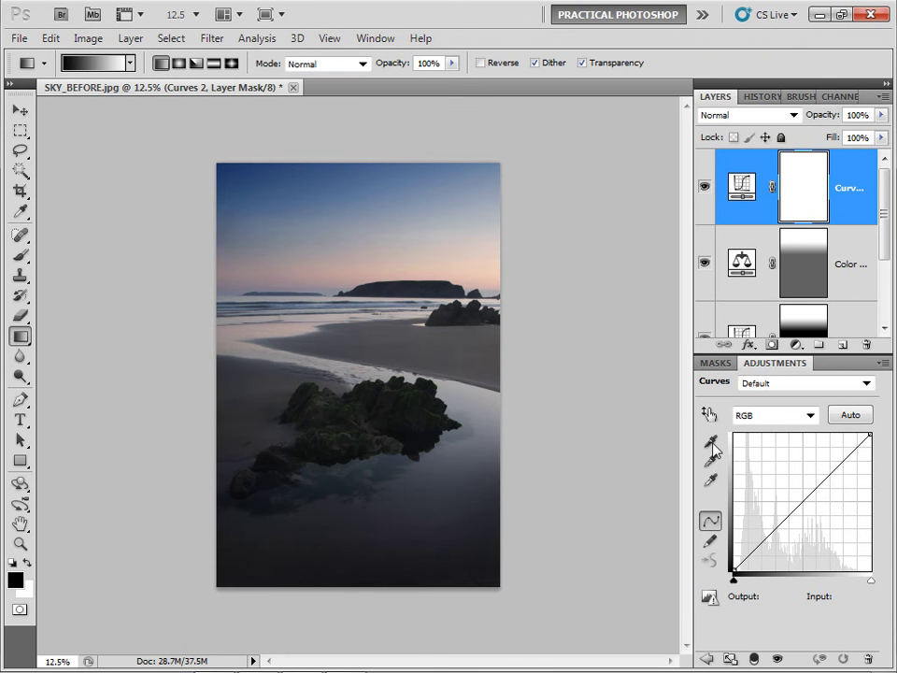
{"action": "mouse_move", "coordinate": [809, 499]}
{"action": "left_mouse_down"}
{"action": "mouse_move", "coordinate": [821, 512]}
{"action": "mouse_move", "coordinate": [806, 500]}
{"action": "left_mouse_up"}
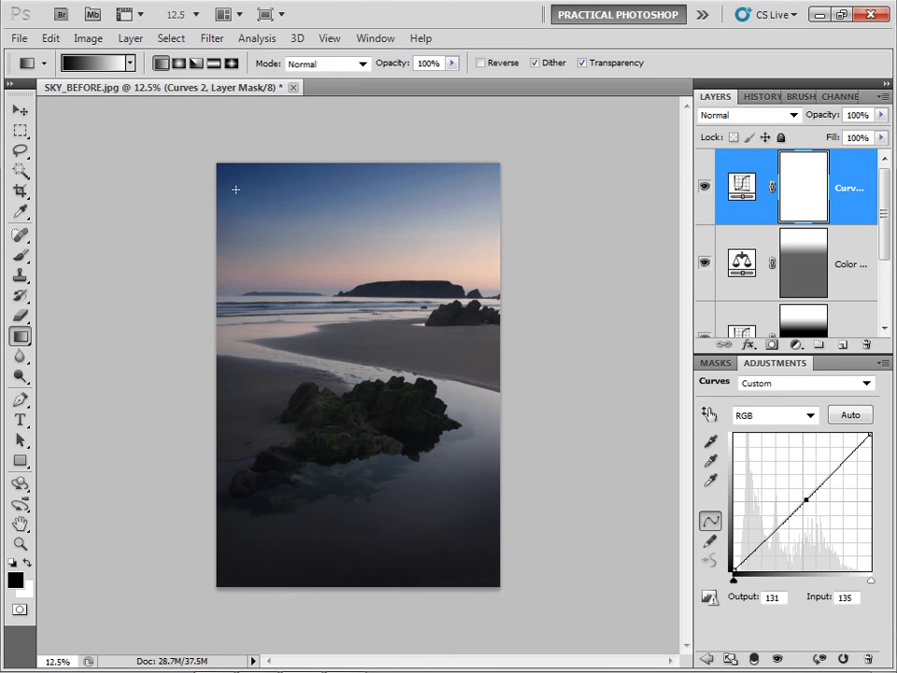
{"action": "left_click_drag", "start_coordinate": [805, 500], "coordinate": [813, 520]}
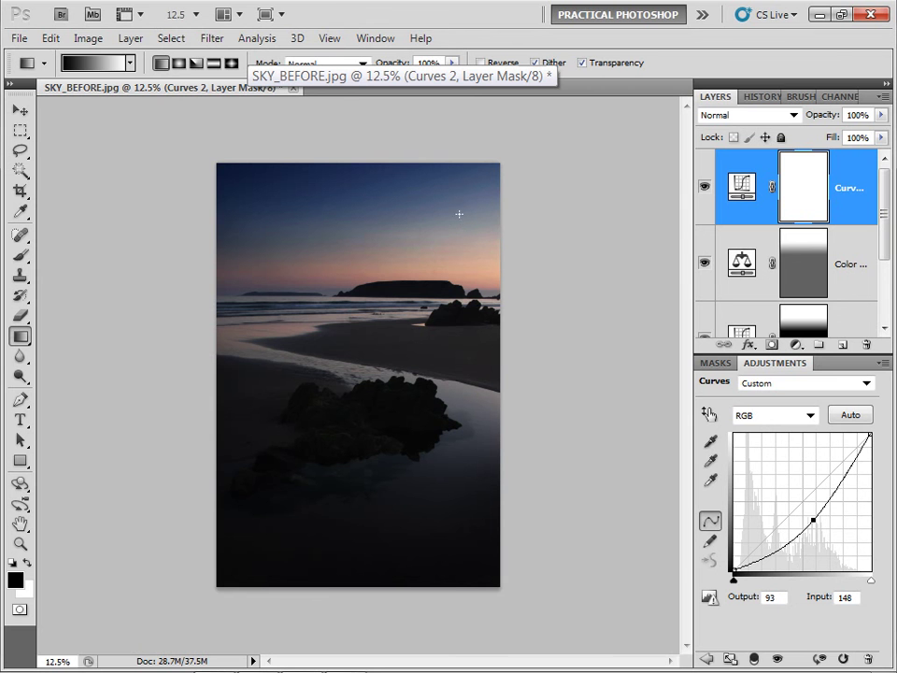
Mask Curves 2 with a diagonal gradient from the rocks to the upper right, opacity about 72%.
{"action": "left_click_drag", "start_coordinate": [458, 214], "coordinate": [306, 382]}
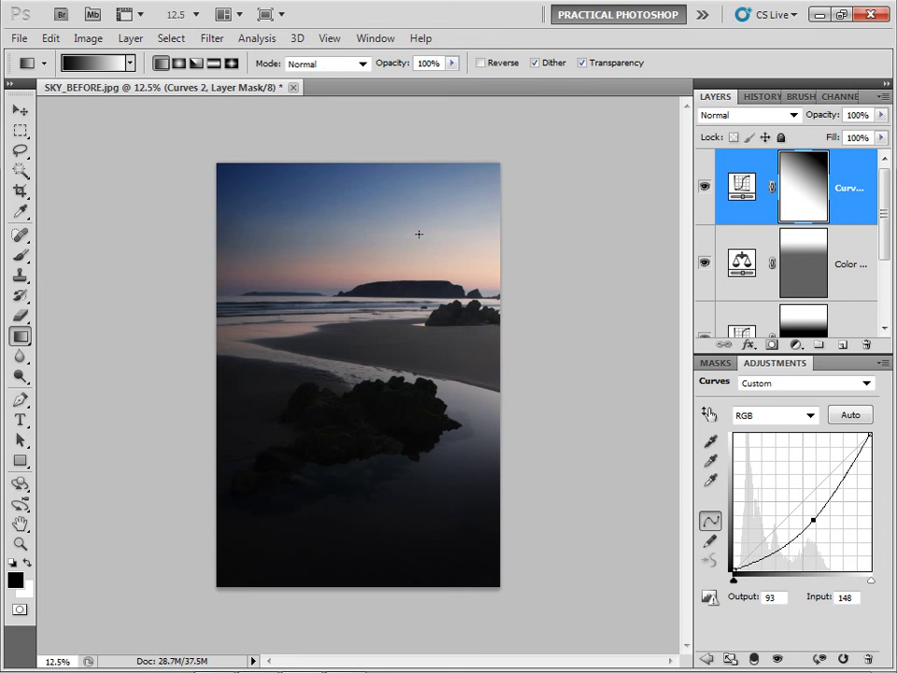
{"action": "key", "text": "ctrl+z"}
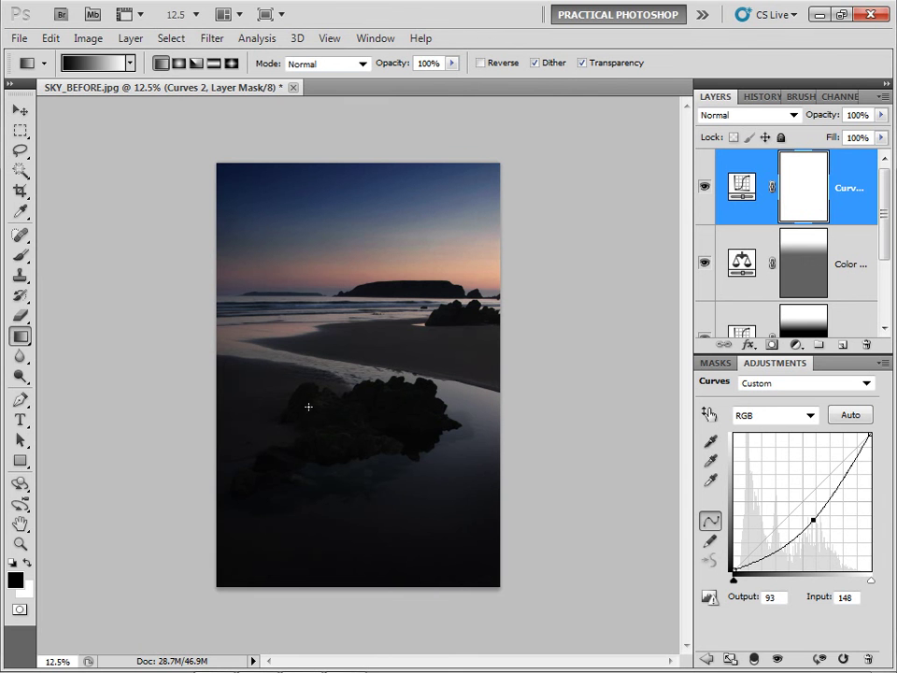
{"action": "left_click_drag", "start_coordinate": [299, 406], "coordinate": [469, 223]}
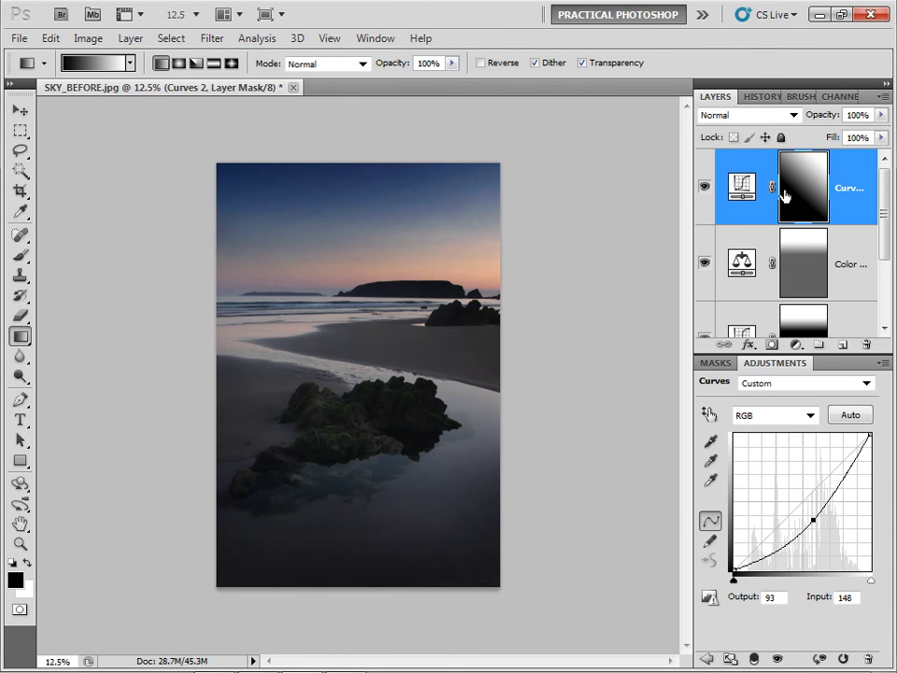
{"action": "left_click", "coordinate": [705, 187]}
{"action": "left_click", "coordinate": [705, 187]}
{"action": "left_click_drag", "start_coordinate": [300, 394], "coordinate": [491, 174]}
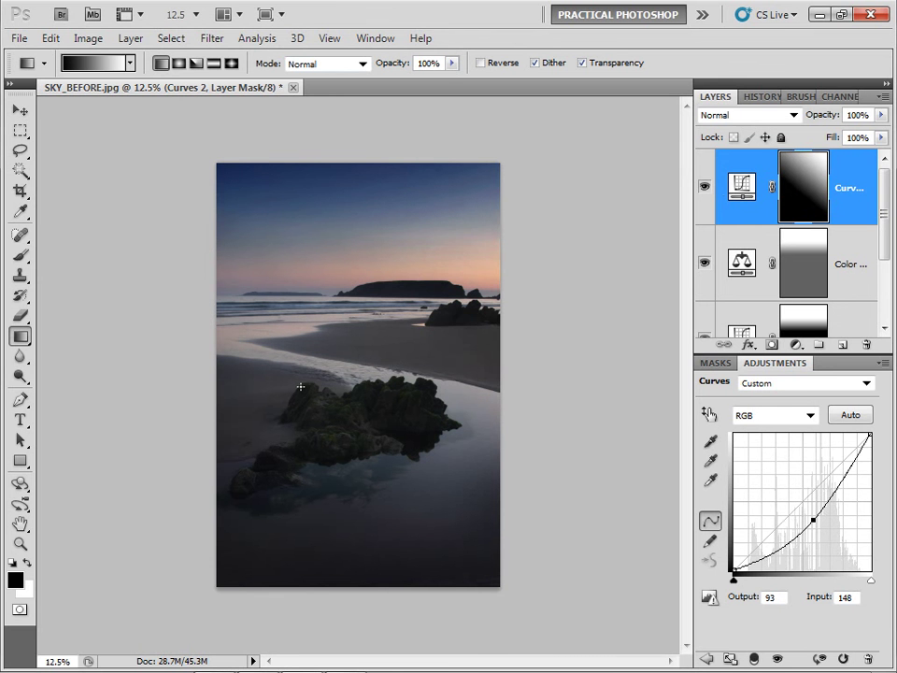
{"action": "left_click_drag", "start_coordinate": [299, 386], "coordinate": [460, 191]}
{"action": "left_click_drag", "start_coordinate": [344, 369], "coordinate": [483, 170]}
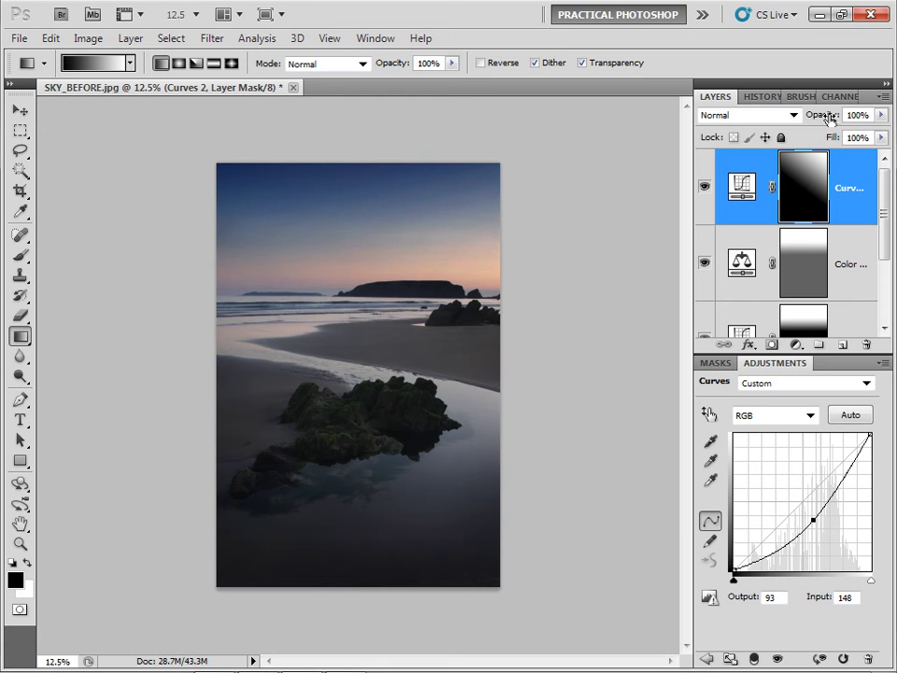
{"action": "mouse_move", "coordinate": [826, 117]}
{"action": "left_mouse_down"}
{"action": "mouse_move", "coordinate": [795, 118]}
{"action": "mouse_move", "coordinate": [812, 117]}
{"action": "left_mouse_up"}
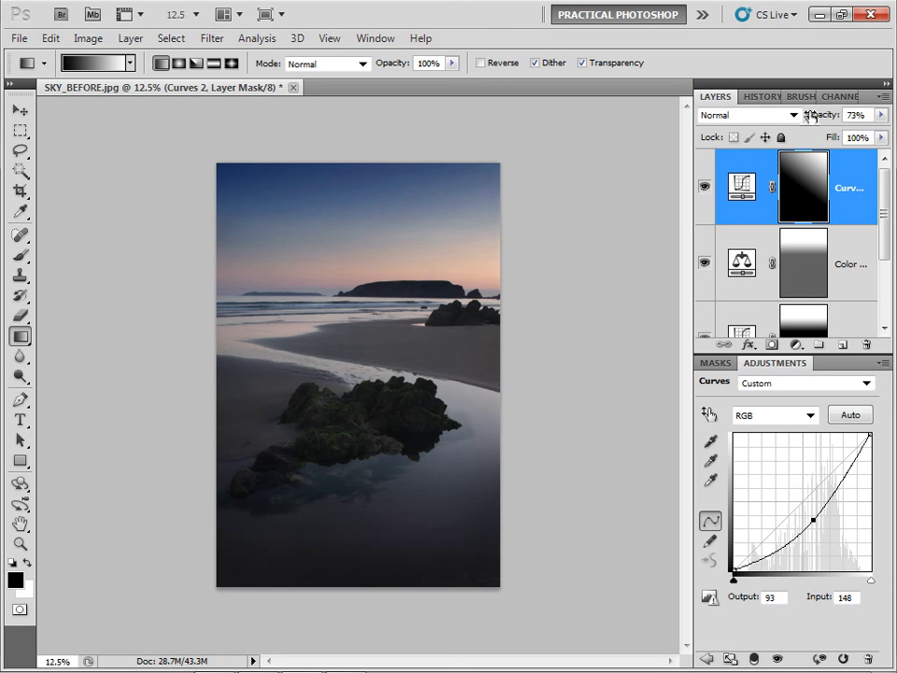